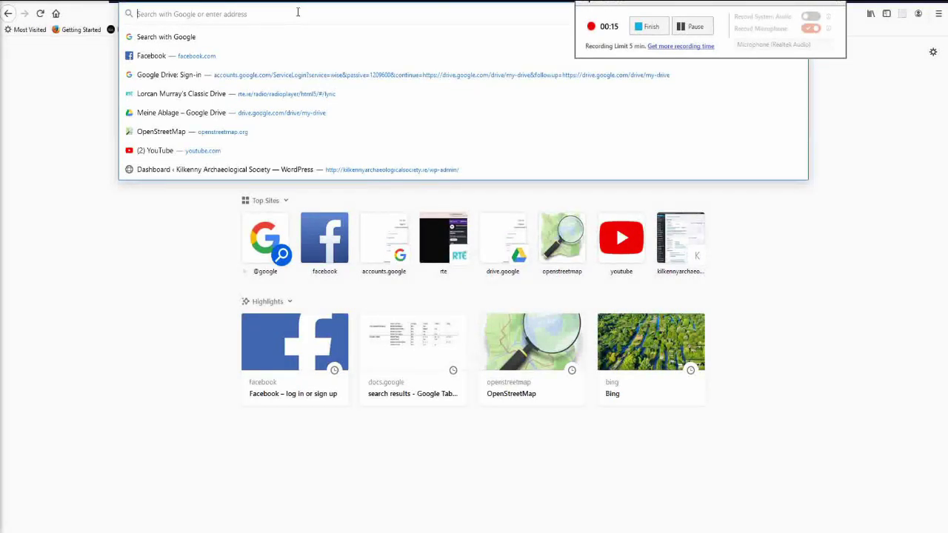
# Load fieldpapers.org in Firefox from the address bar.
pyautogui.write('fieldpapers.org/')
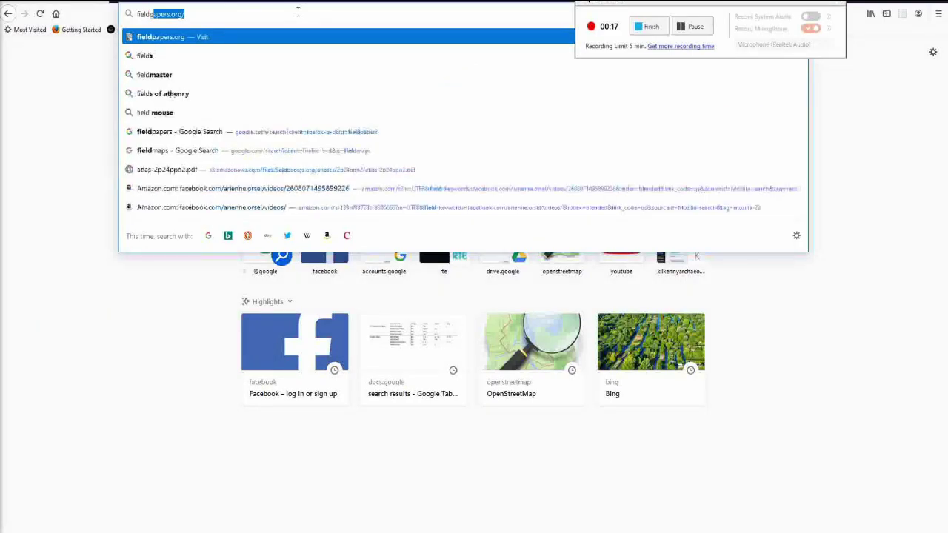
pyautogui.press('Return')
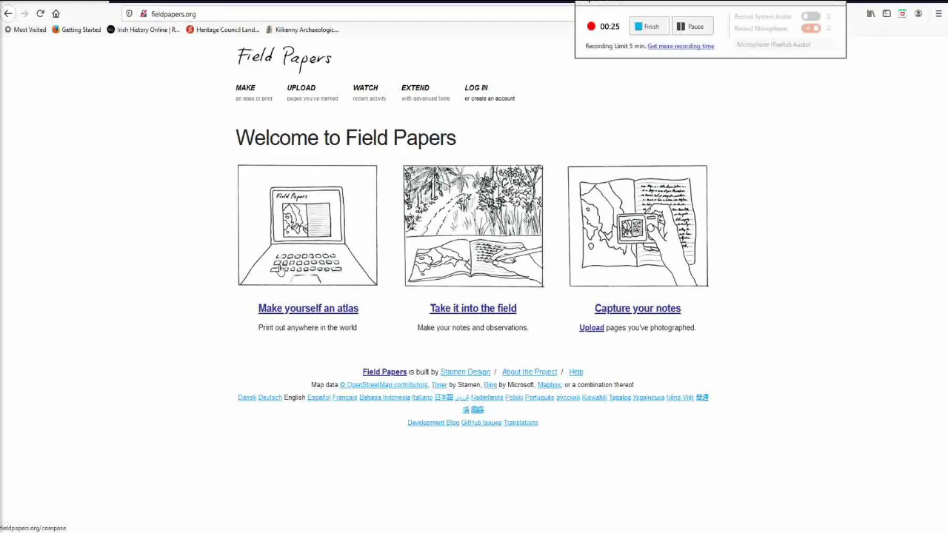
# Start a new atlas and zoom the world map in to Kilkenny.
pyautogui.click(295, 310)
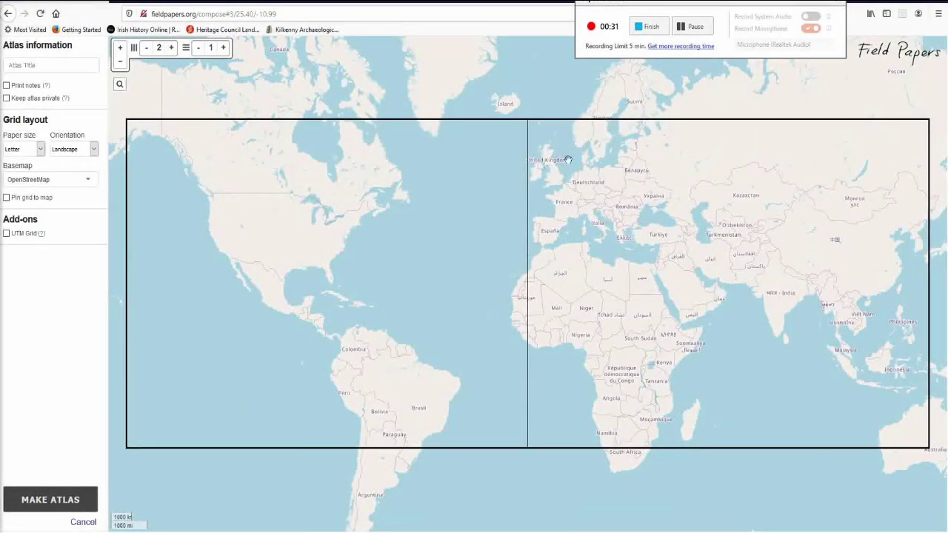
pyautogui.scroll(1, 567, 155)
pyautogui.scroll(4, 491, 178)
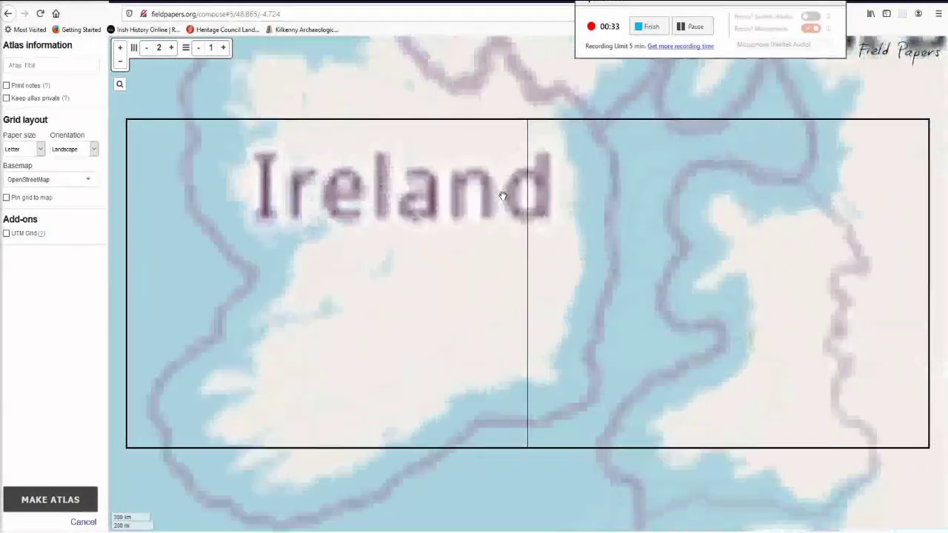
pyautogui.scroll(2, 458, 360)
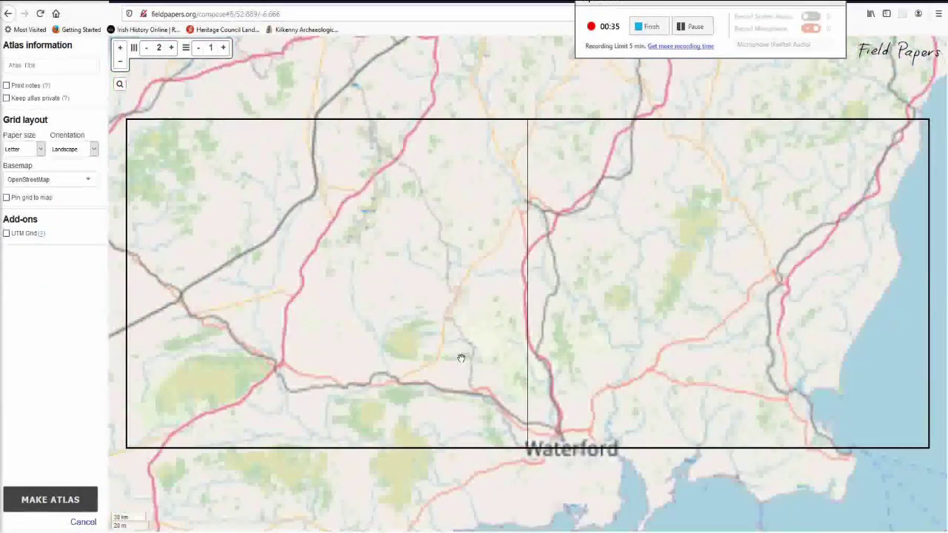
pyautogui.scroll(1, 471, 324)
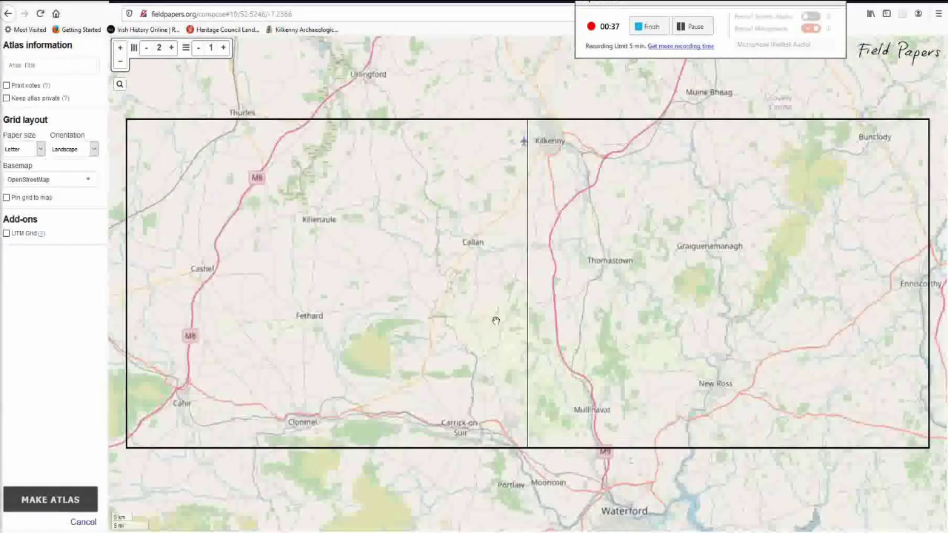
pyautogui.scroll(1, 503, 272)
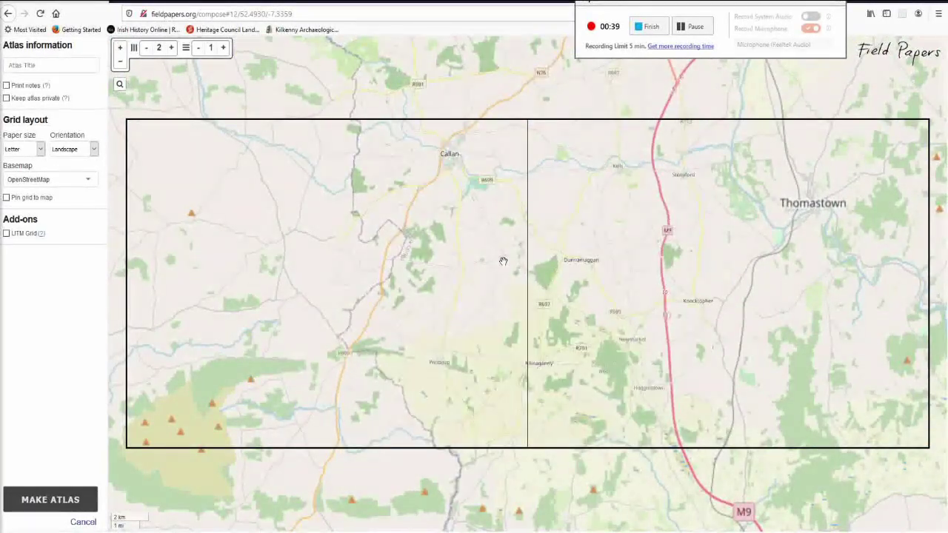
pyautogui.scroll(1, 503, 261)
pyautogui.scroll(1, 487, 250)
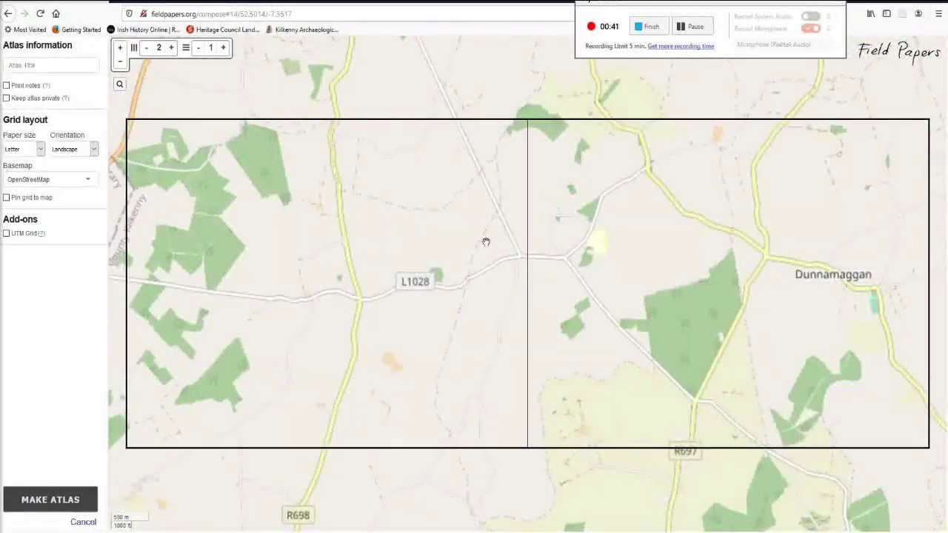
pyautogui.scroll(1, 487, 241)
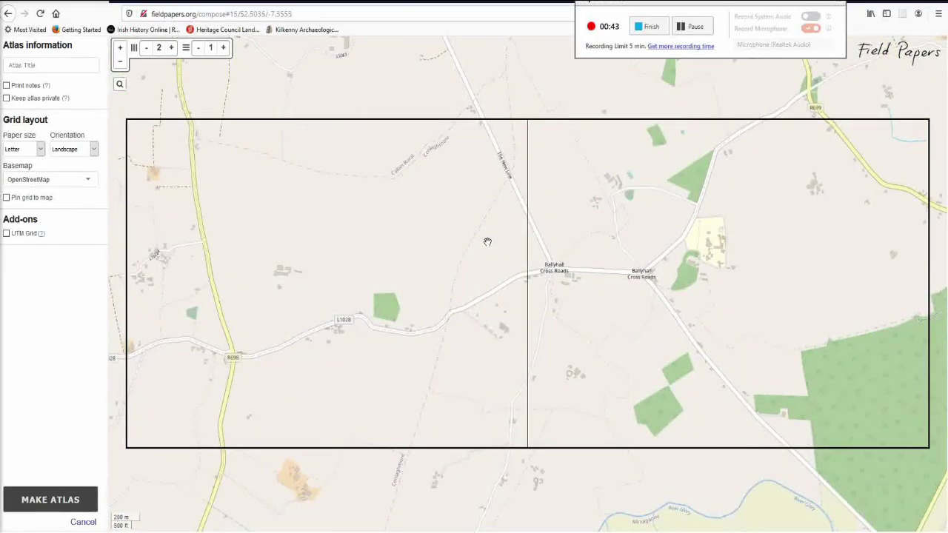
# Frame the two-page grid north of Ballyhall Cross Roads, toward the R699 road.
pyautogui.moveTo(646, 245); pyautogui.dragTo(482, 311)
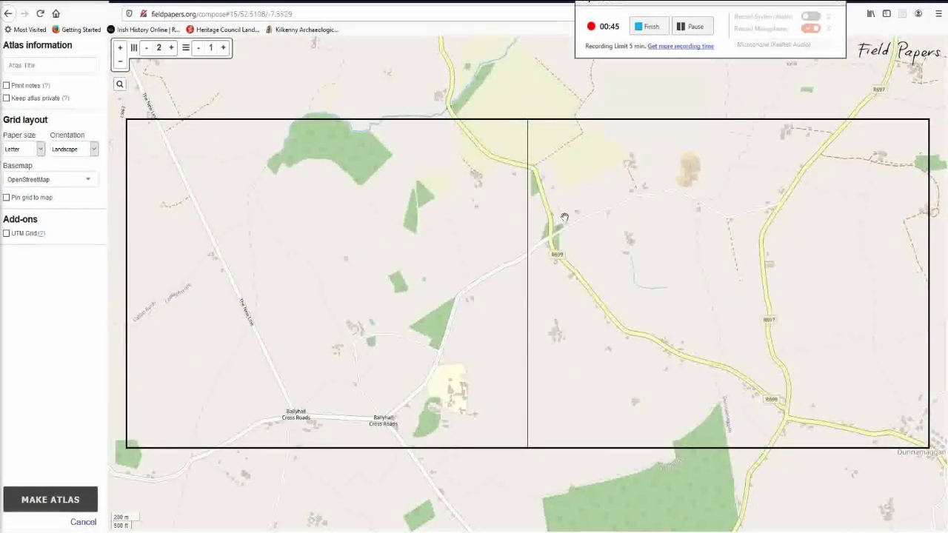
pyautogui.moveTo(567, 215); pyautogui.dragTo(534, 314)
pyautogui.scroll(1, 533, 311)
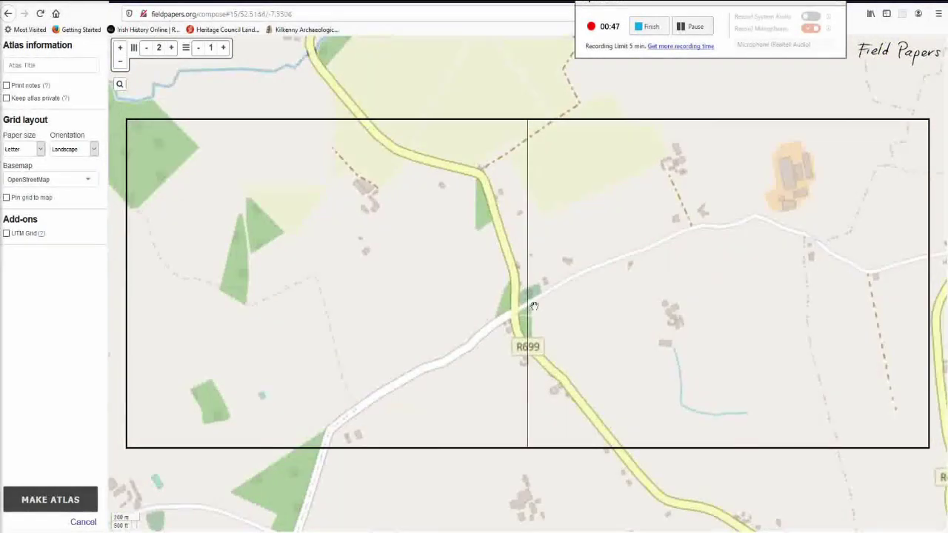
pyautogui.scroll(-2, 531, 337)
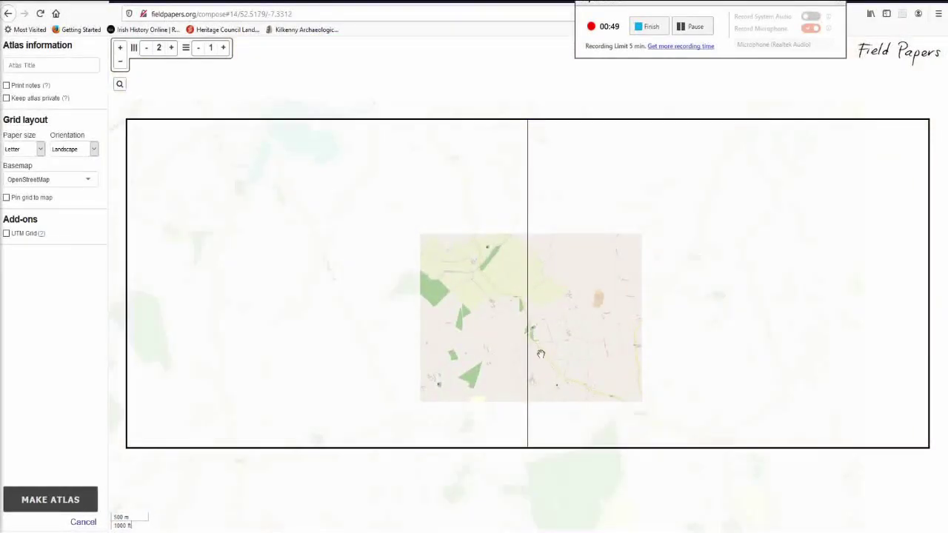
pyautogui.scroll(1, 542, 352)
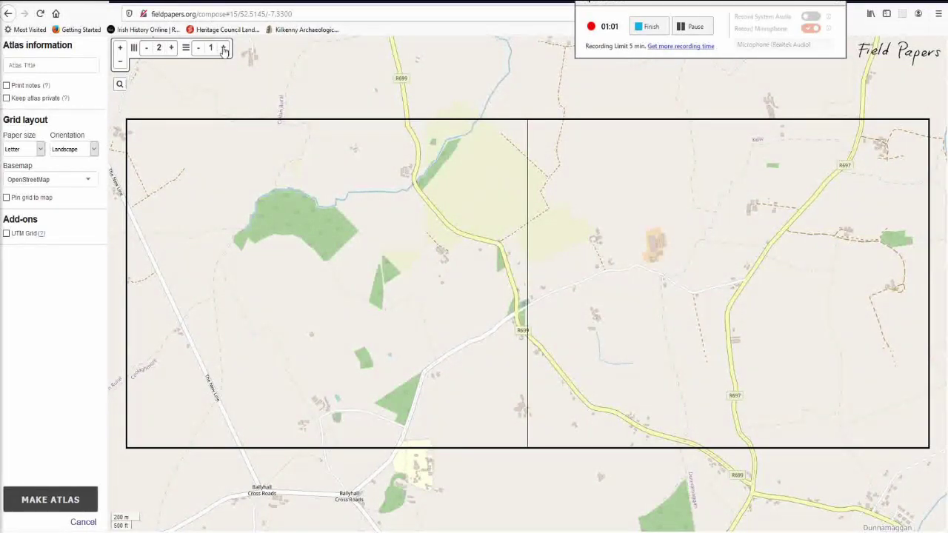
# Grow the grid to 4 rows by 4 columns and nudge the map beneath it.
pyautogui.click(224, 48)
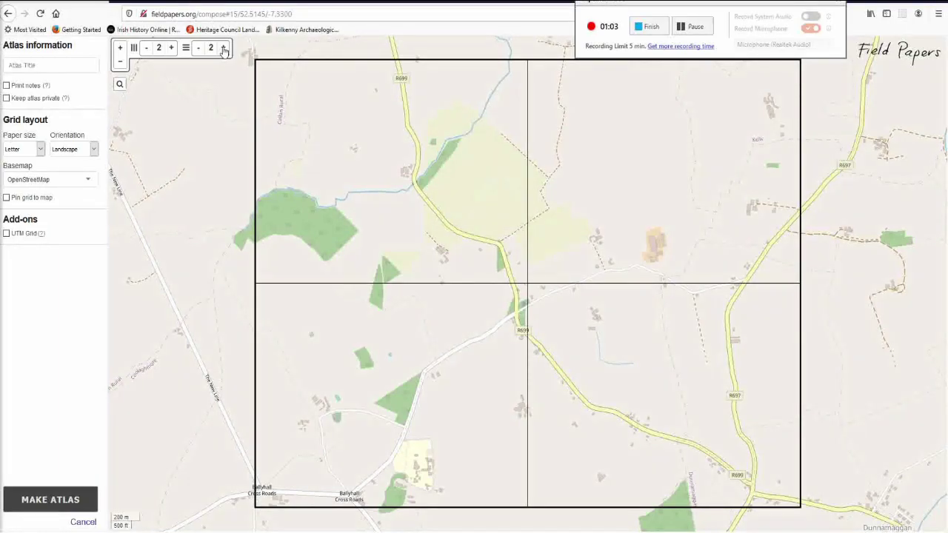
pyautogui.click(223, 48)
pyautogui.click(223, 48)
pyautogui.click(171, 48)
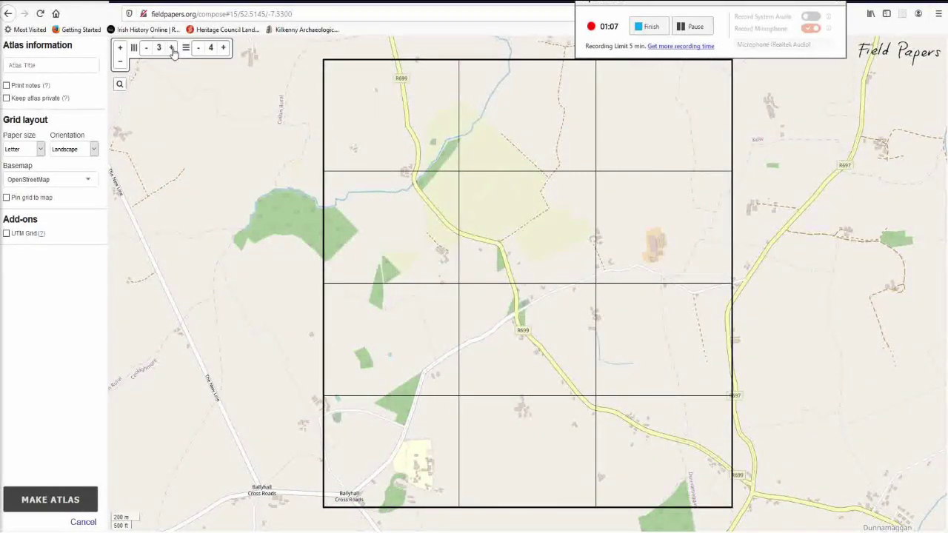
pyautogui.click(171, 47)
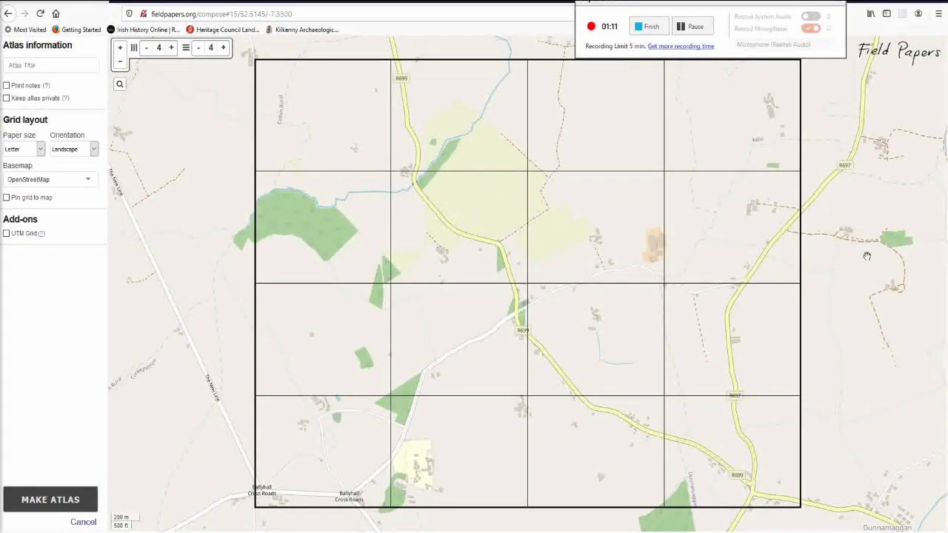
pyautogui.moveTo(834, 253); pyautogui.dragTo(873, 251)
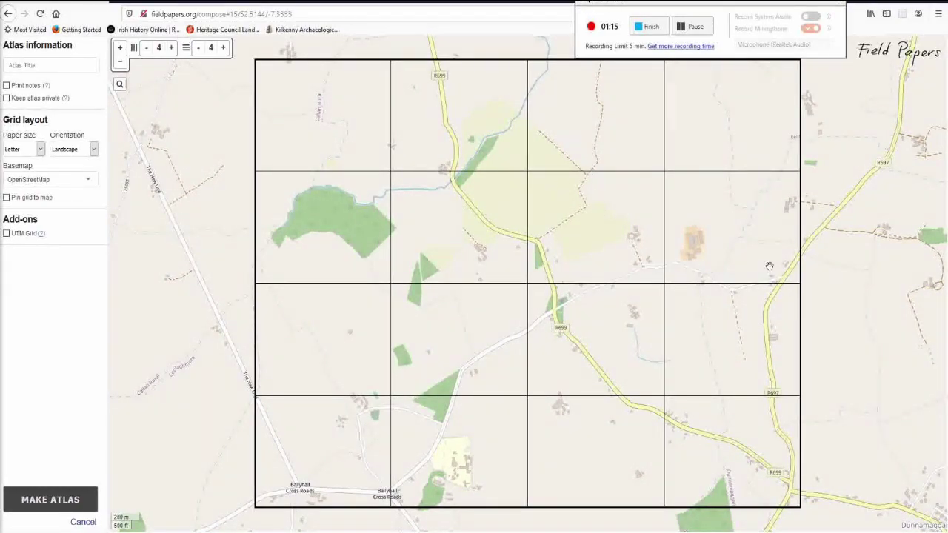
pyautogui.moveTo(867, 320); pyautogui.dragTo(856, 312)
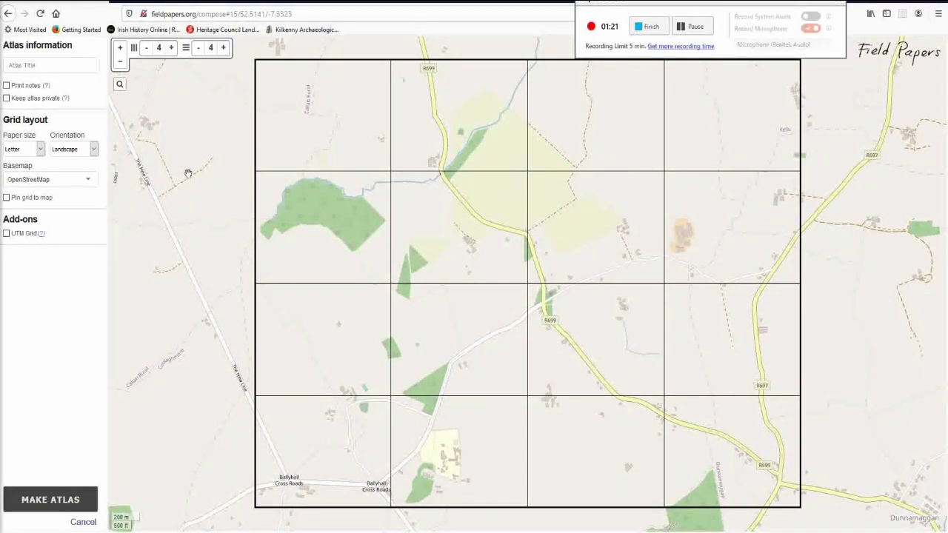
# Set the paper size to A4 and the basemap to Satellite Only.
pyautogui.click(36, 151)
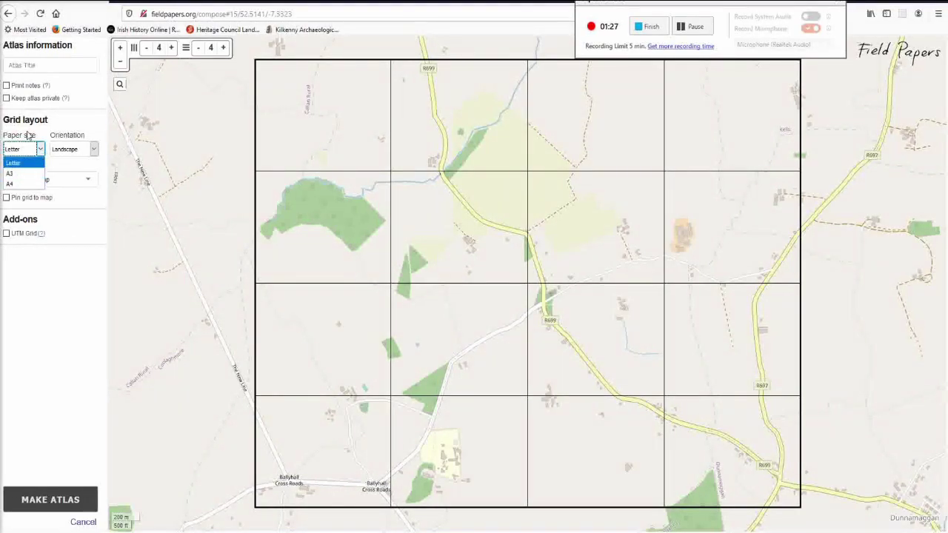
pyautogui.click(20, 184)
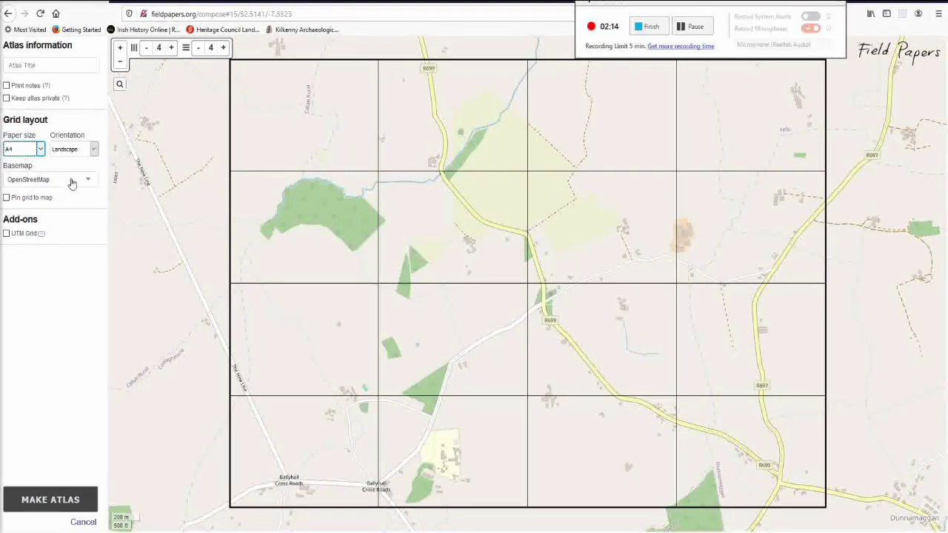
pyautogui.click(72, 181)
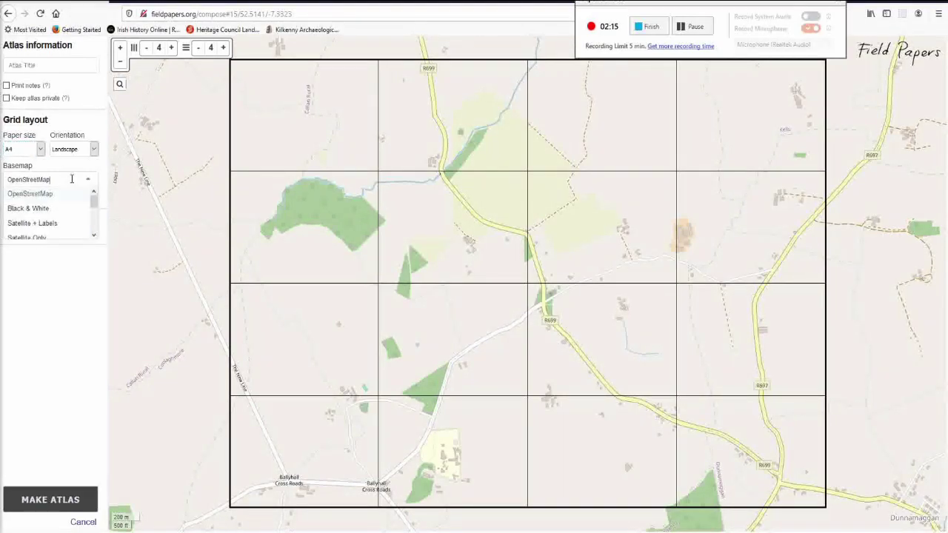
pyautogui.click(54, 237)
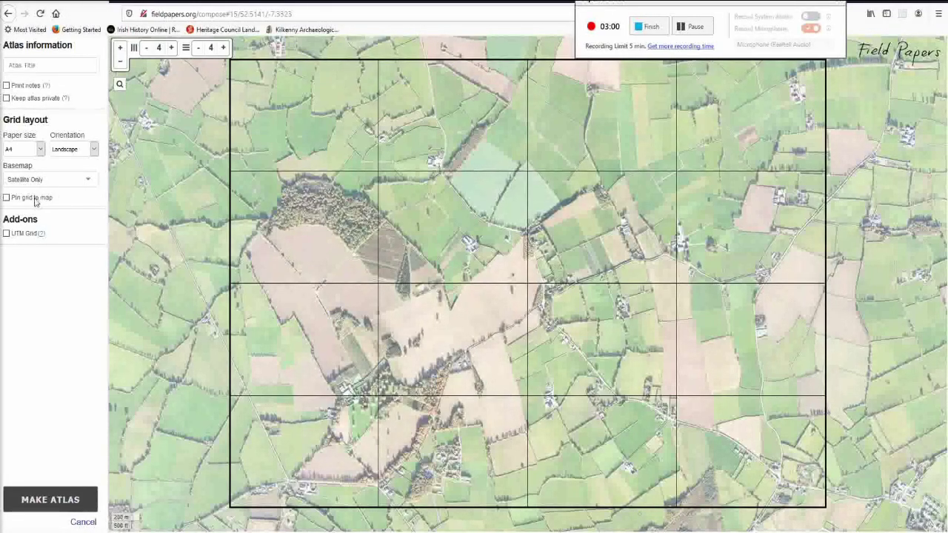
pyautogui.click(56, 180)
pyautogui.click(52, 194)
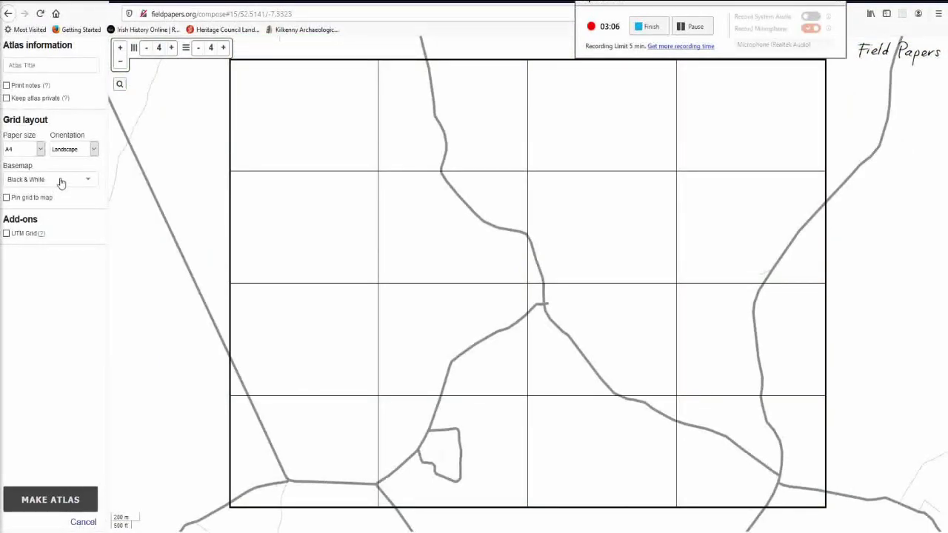
pyautogui.click(61, 183)
pyautogui.click(58, 209)
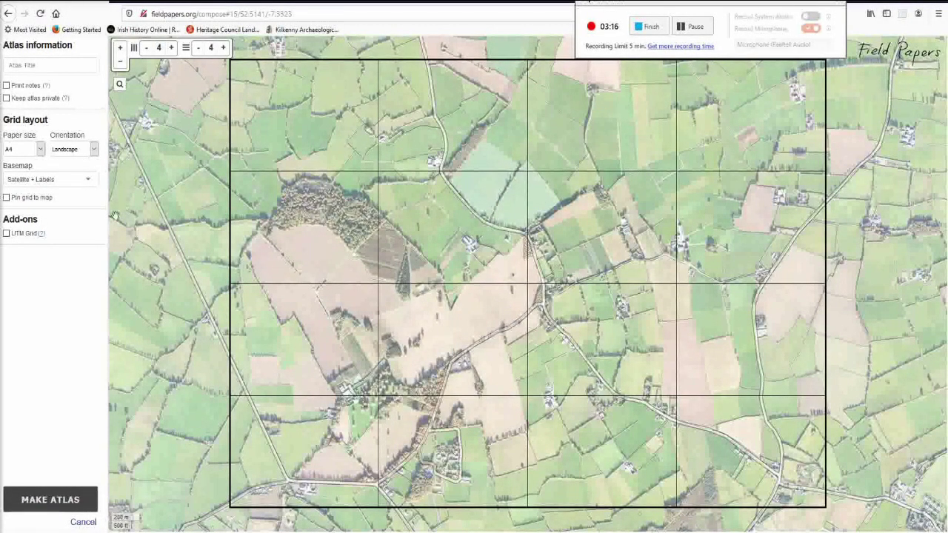
pyautogui.click(81, 188)
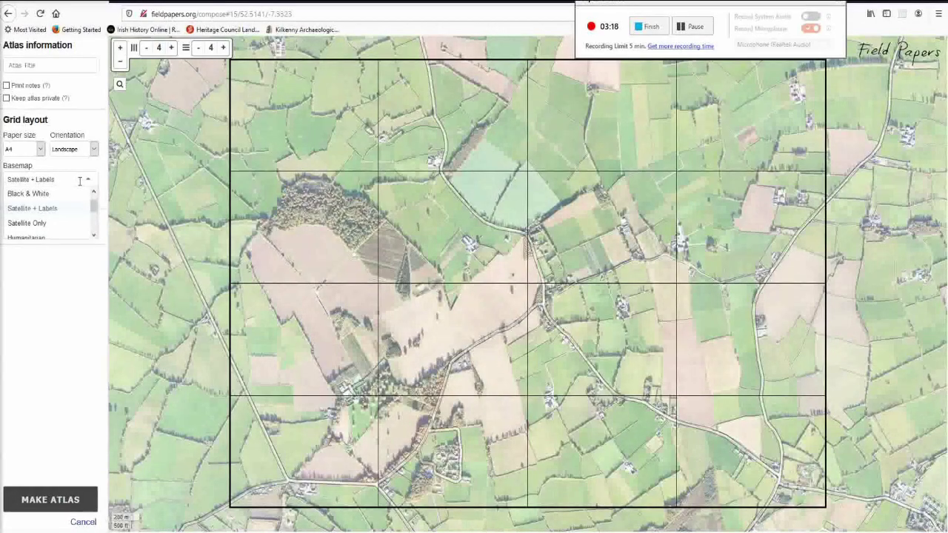
pyautogui.click(63, 226)
pyautogui.click(80, 181)
pyautogui.click(63, 232)
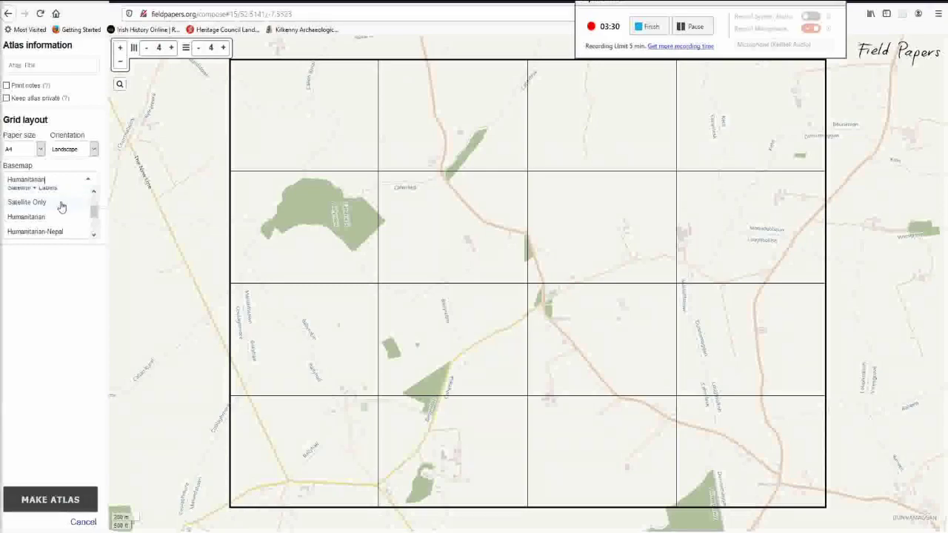
pyautogui.click(62, 202)
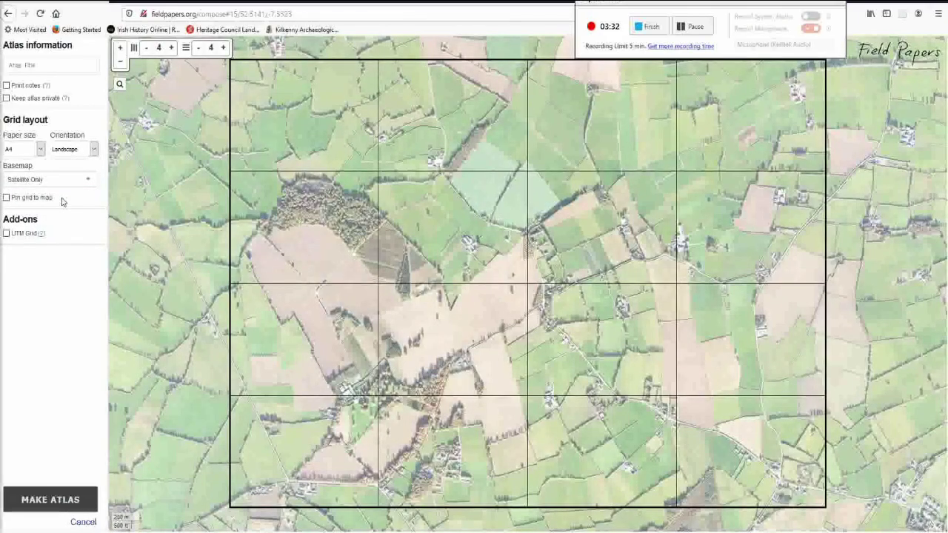
# Generate the 16-page satellite atlas with Make Atlas.
pyautogui.click(51, 502)
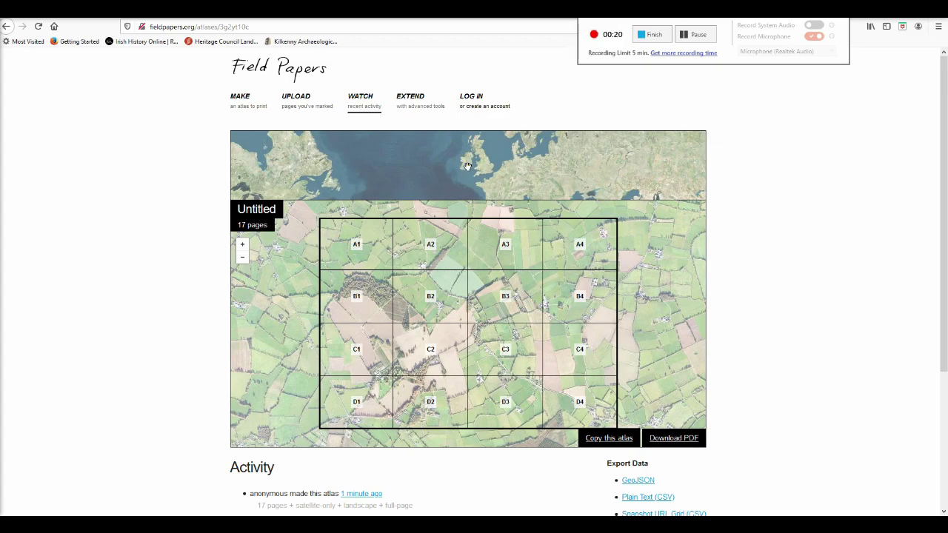
# Zoom into the overview map and open the atlas as a 17-page PDF.
pyautogui.scroll(3, 469, 164)
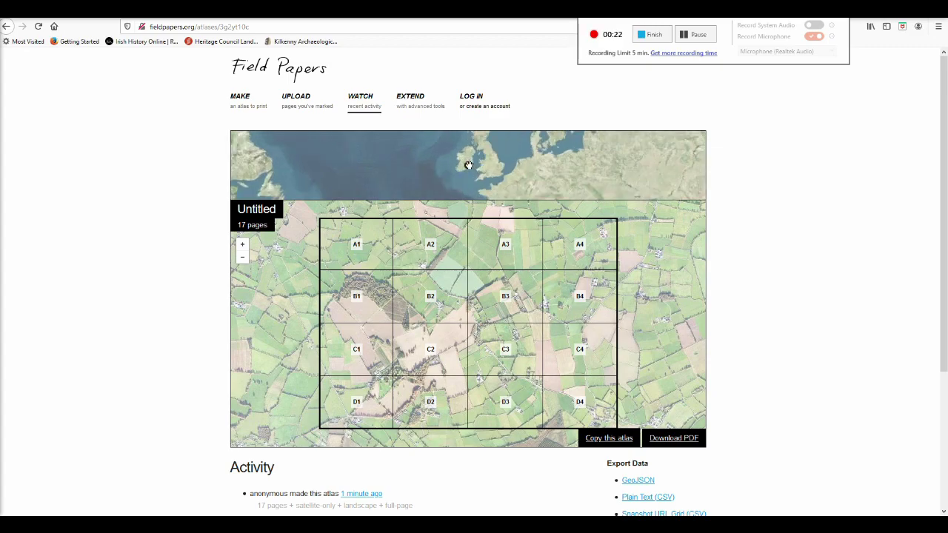
pyautogui.scroll(1, 425, 154)
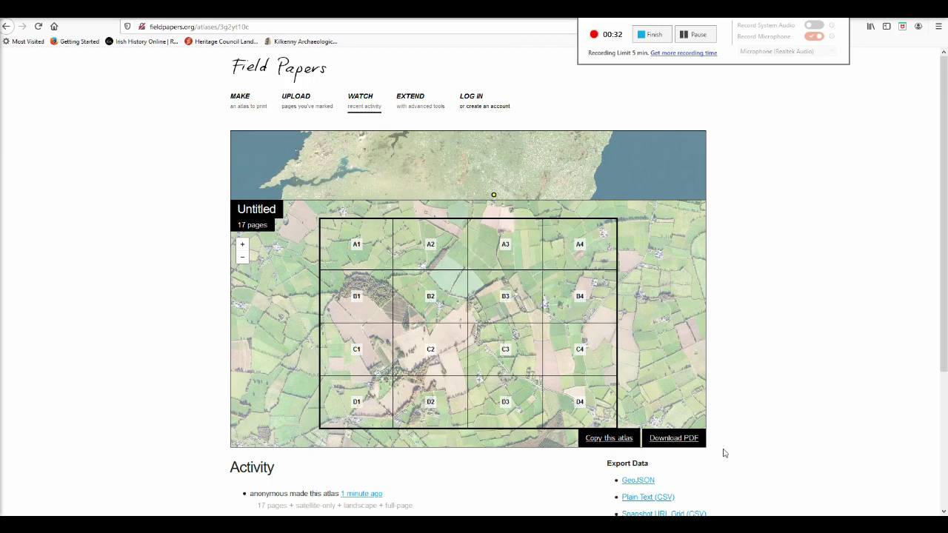
pyautogui.click(672, 439)
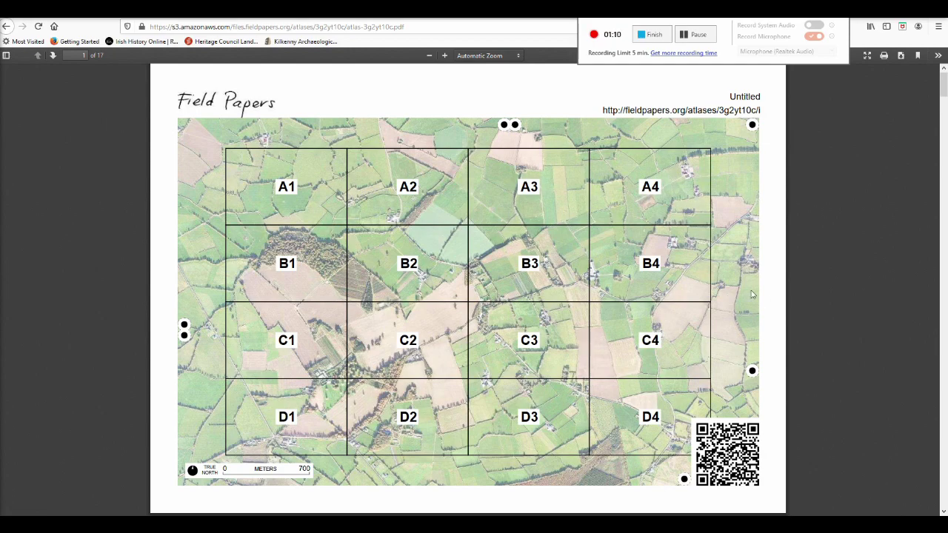
# Select and then deselect the atlas code in the PDF page header.
pyautogui.scroll(-10, 753, 296)
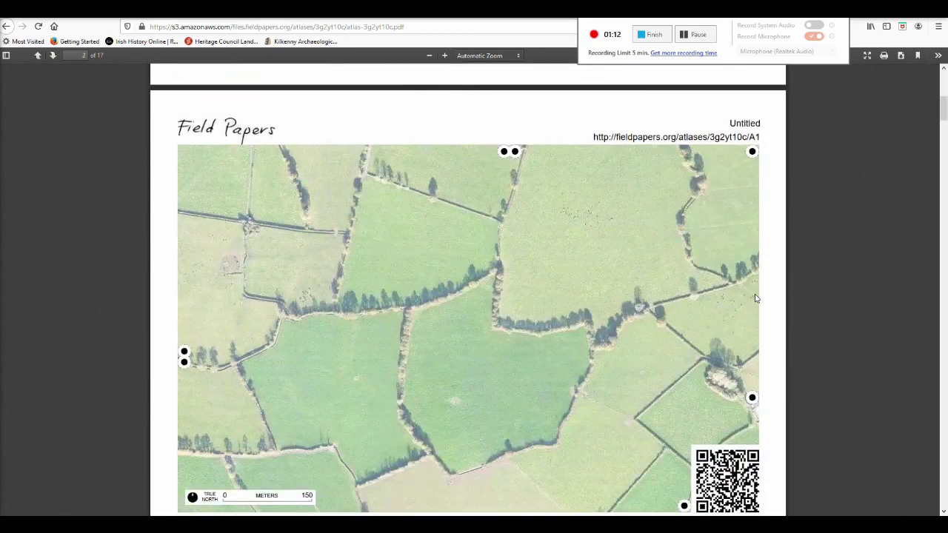
pyautogui.scroll(3, 755, 298)
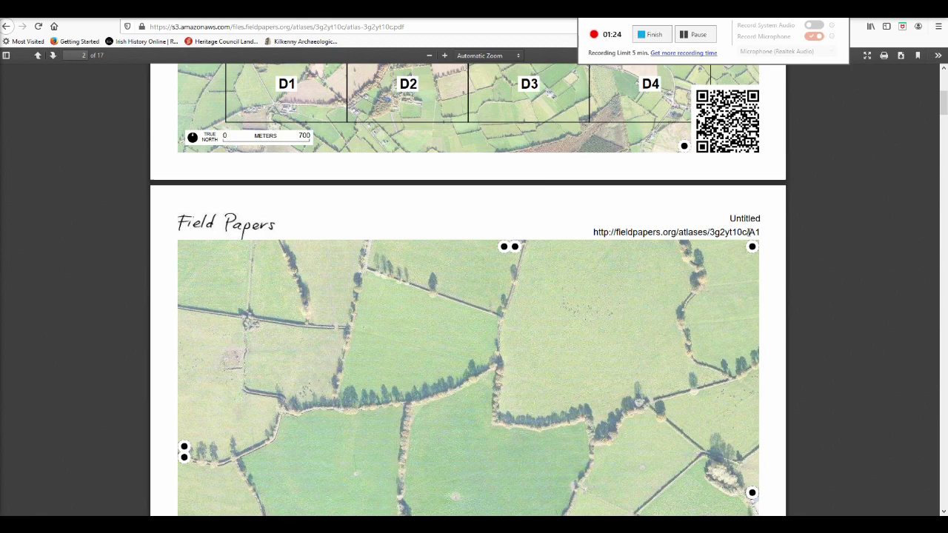
pyautogui.moveTo(742, 232); pyautogui.dragTo(710, 232)
pyautogui.click(755, 232)
# Scroll to page 2, the A1 close-up aerial map with its 150-metre scale bar.
pyautogui.scroll(-3, 762, 246)
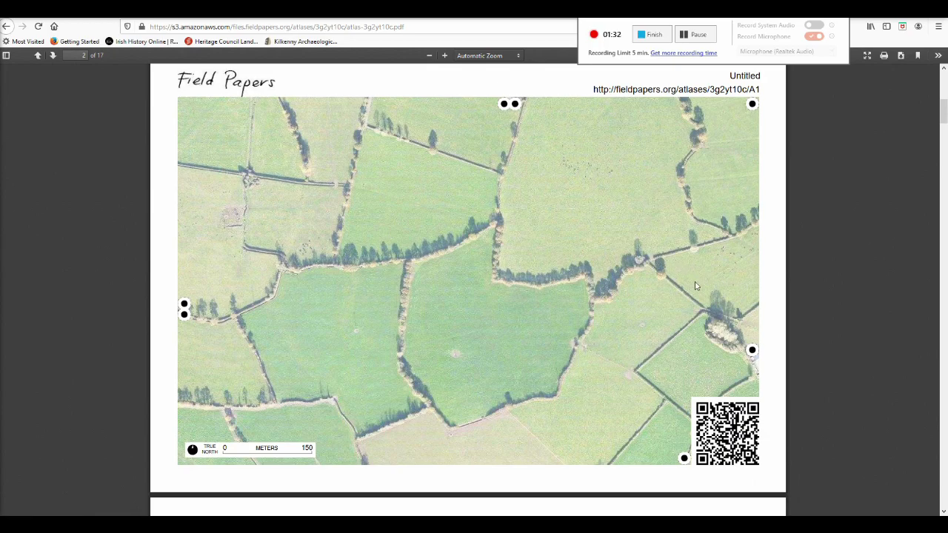
pyautogui.scroll(1, 750, 271)
pyautogui.scroll(8, 751, 273)
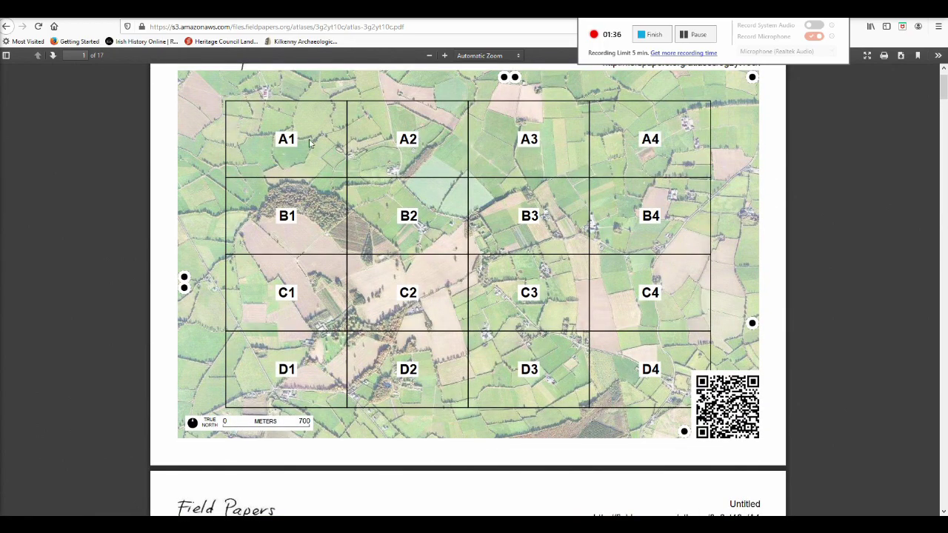
pyautogui.scroll(-3, 768, 284)
pyautogui.scroll(-3, 767, 284)
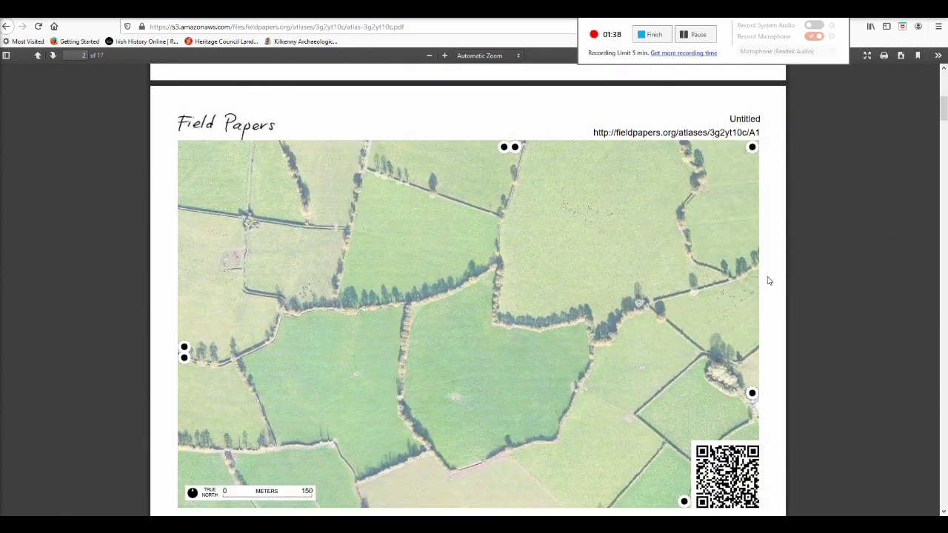